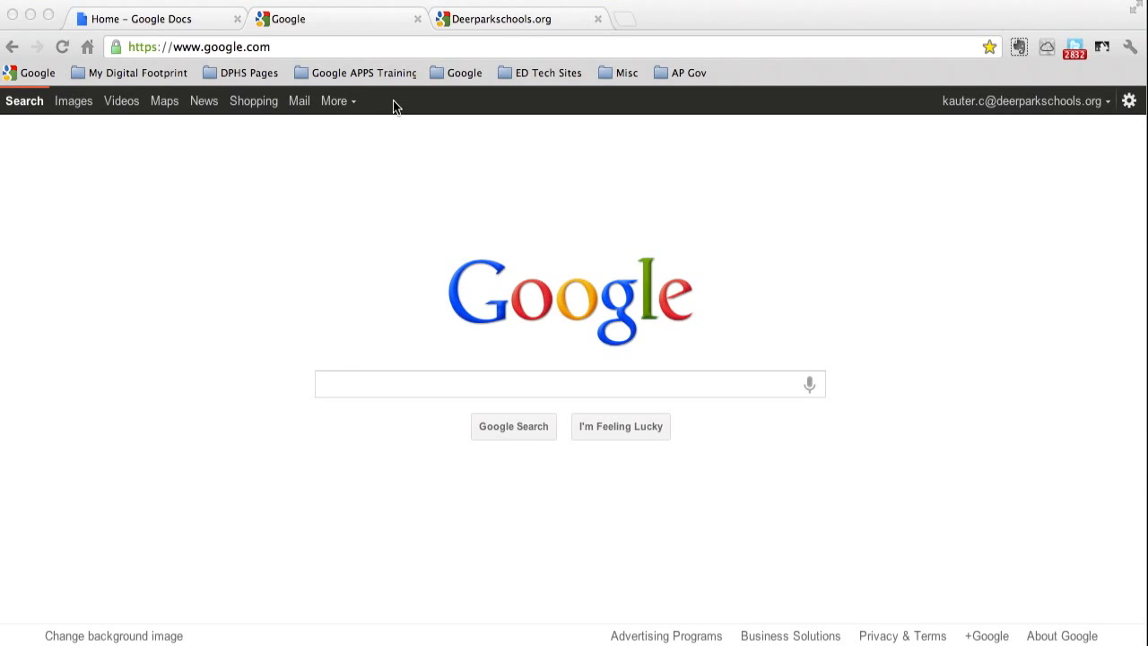
# Open Google Calendar and hide the DPHS calendar's events from the month view.
pyautogui.click(342, 105)
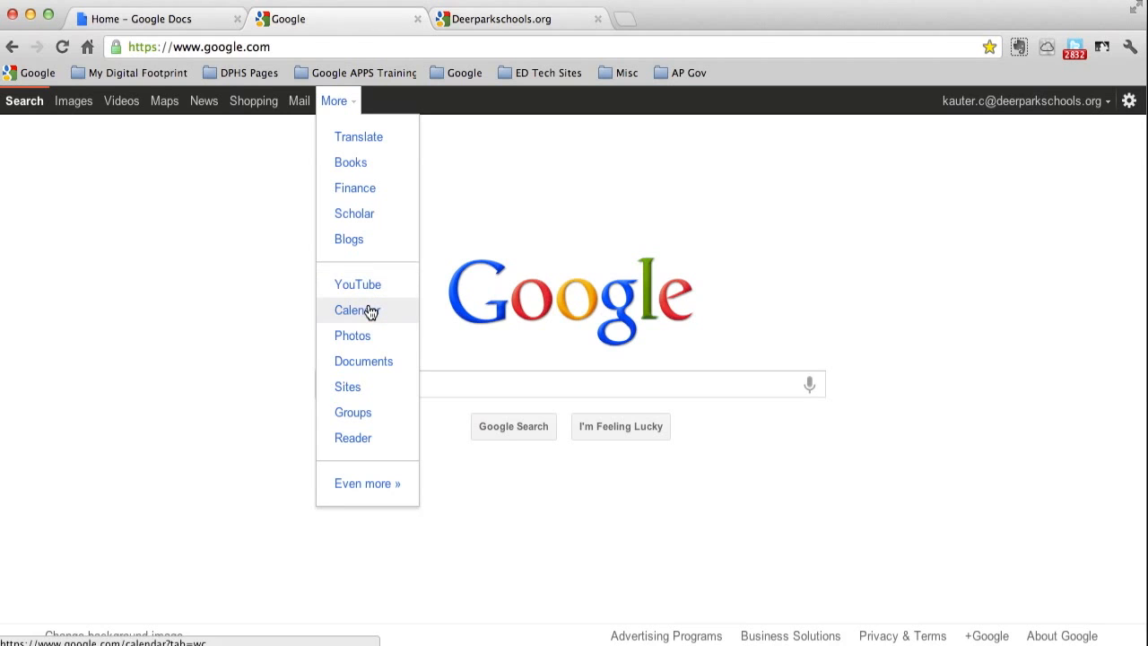
pyautogui.click(368, 310)
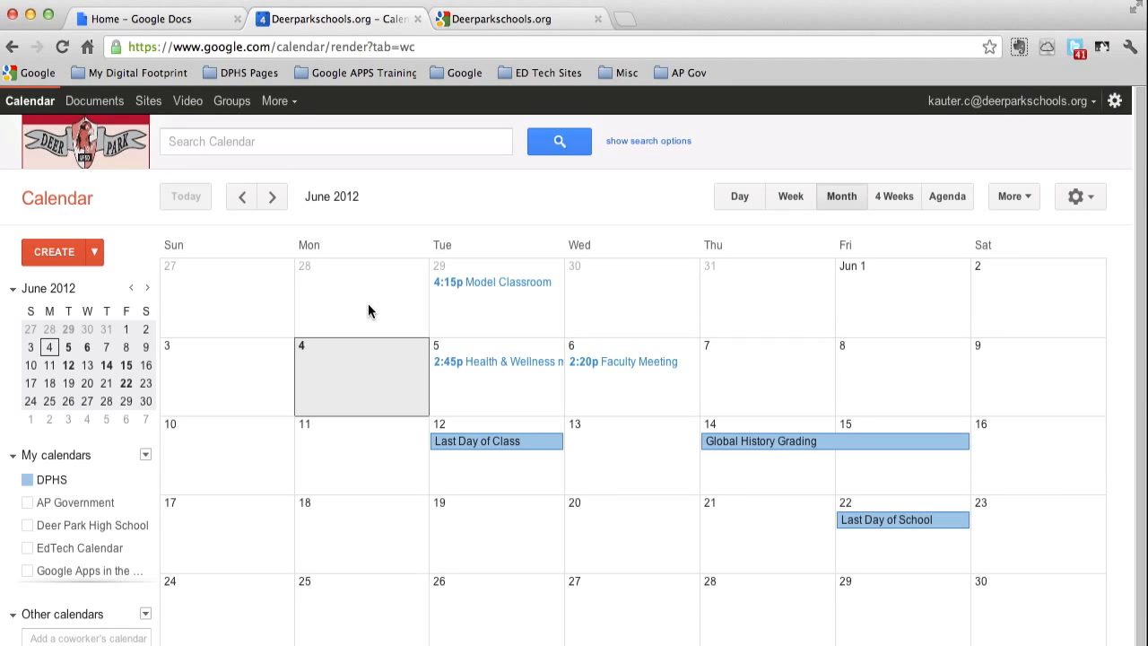
pyautogui.click(31, 484)
pyautogui.scroll(-1, 62, 494)
pyautogui.click(63, 497)
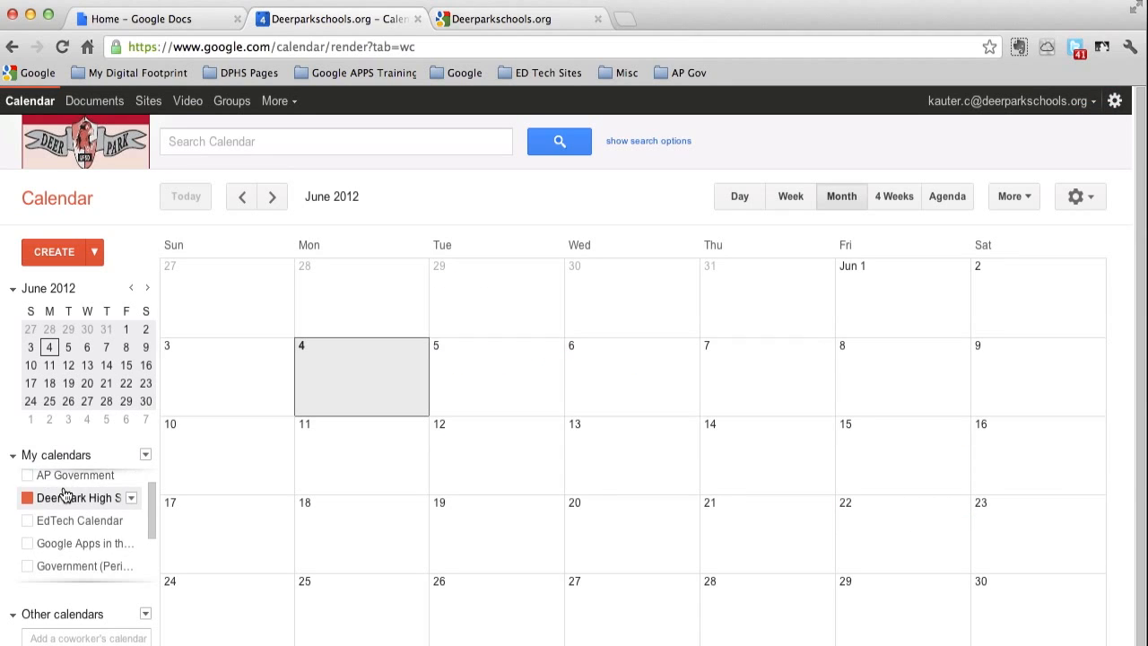
pyautogui.scroll(-5, 62, 496)
pyautogui.scroll(5, 63, 495)
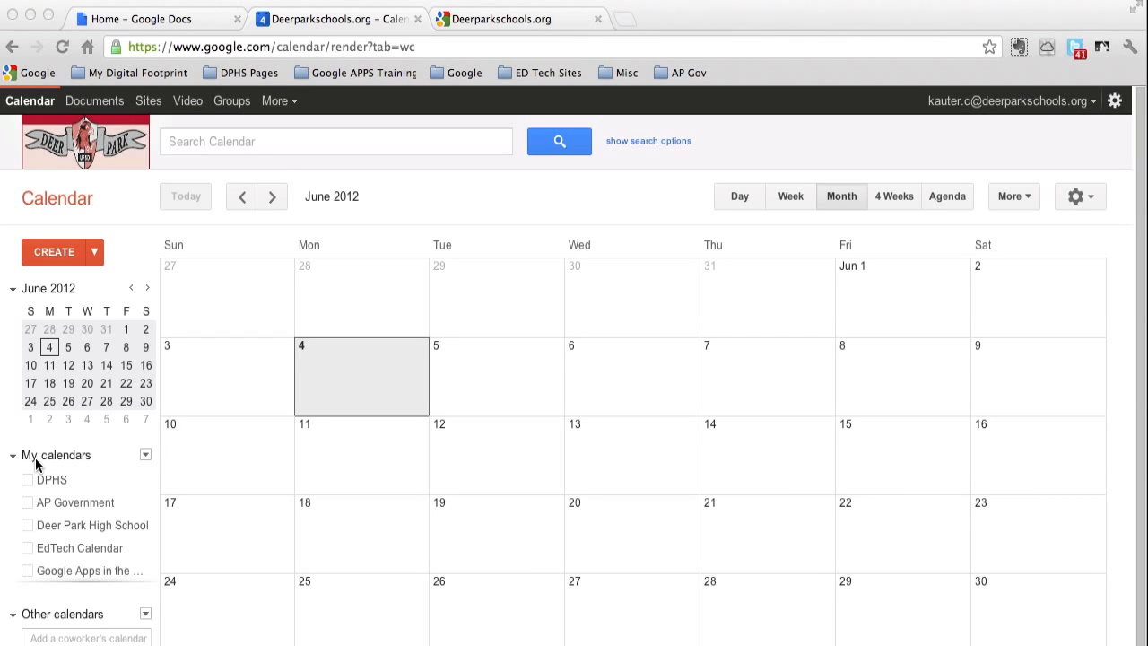
# Start a new calendar and name it Sample Class.
pyautogui.click(144, 458)
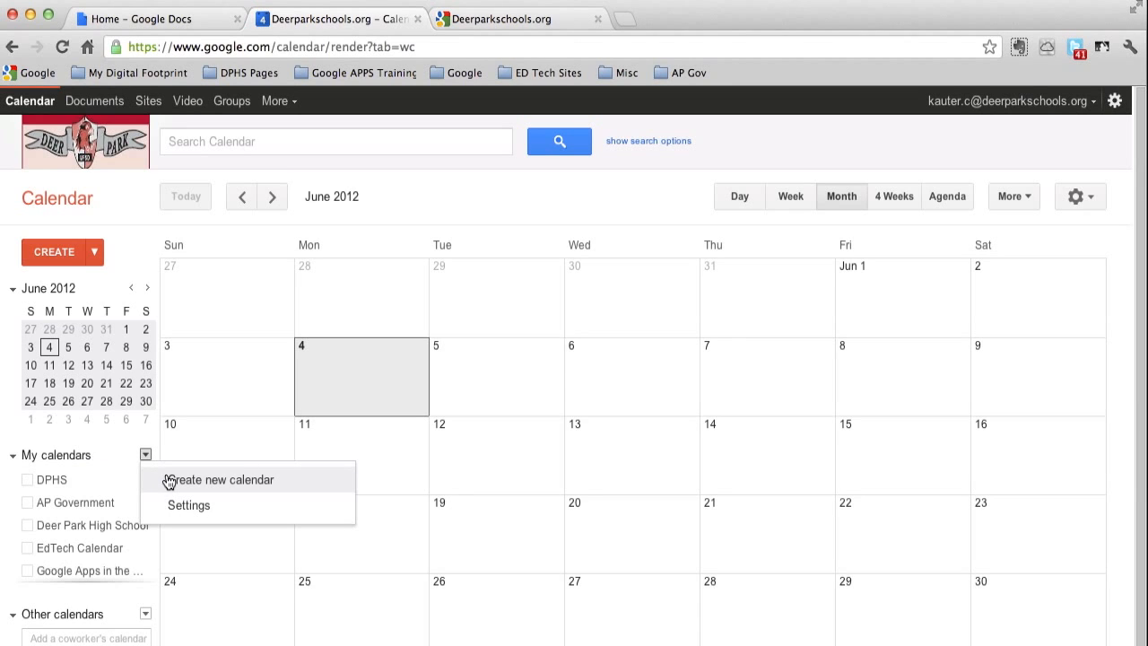
pyautogui.click(233, 483)
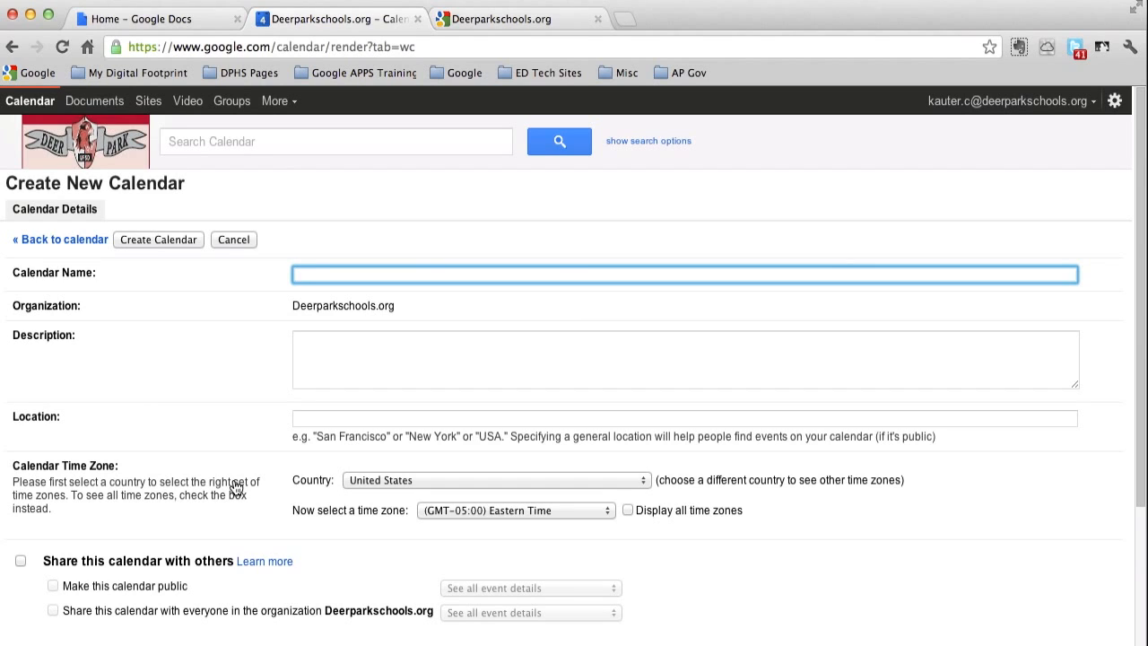
pyautogui.write('Sample Ca')
pyautogui.write('lss')
pyautogui.press('BackSpace')
pyautogui.press('BackSpace')
pyautogui.press('BackSpace')
pyautogui.press('BackSpace')
pyautogui.write('lass')
# Share the new calendar publicly and with the whole organization, showing all event details, and create it.
pyautogui.click(333, 375)
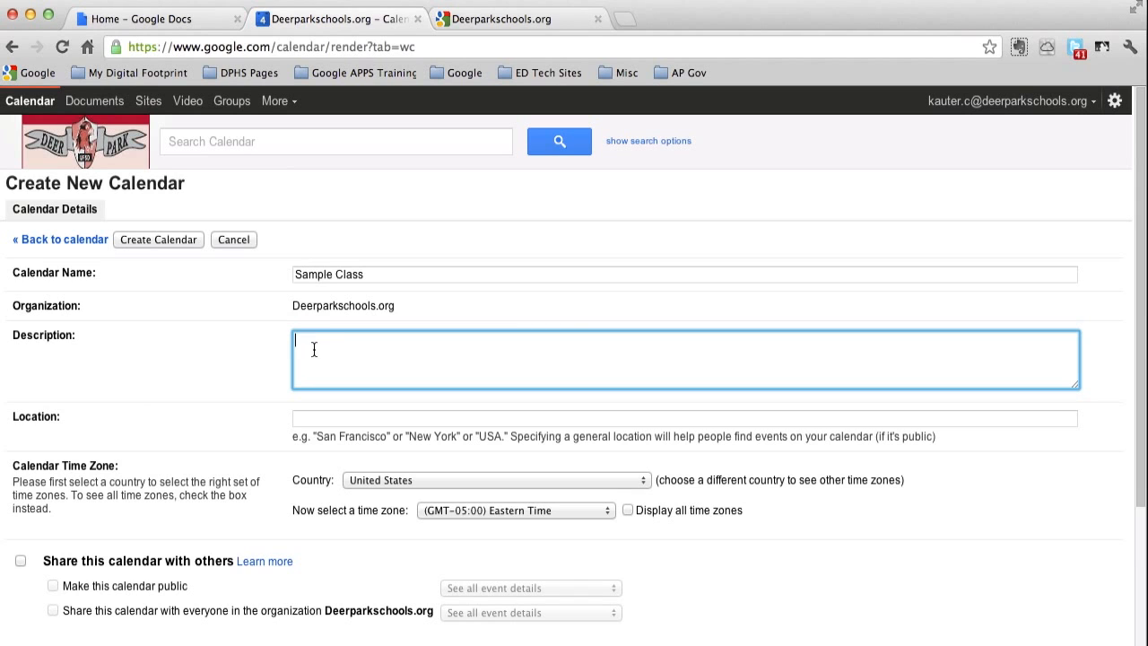
pyautogui.scroll(-3, 333, 357)
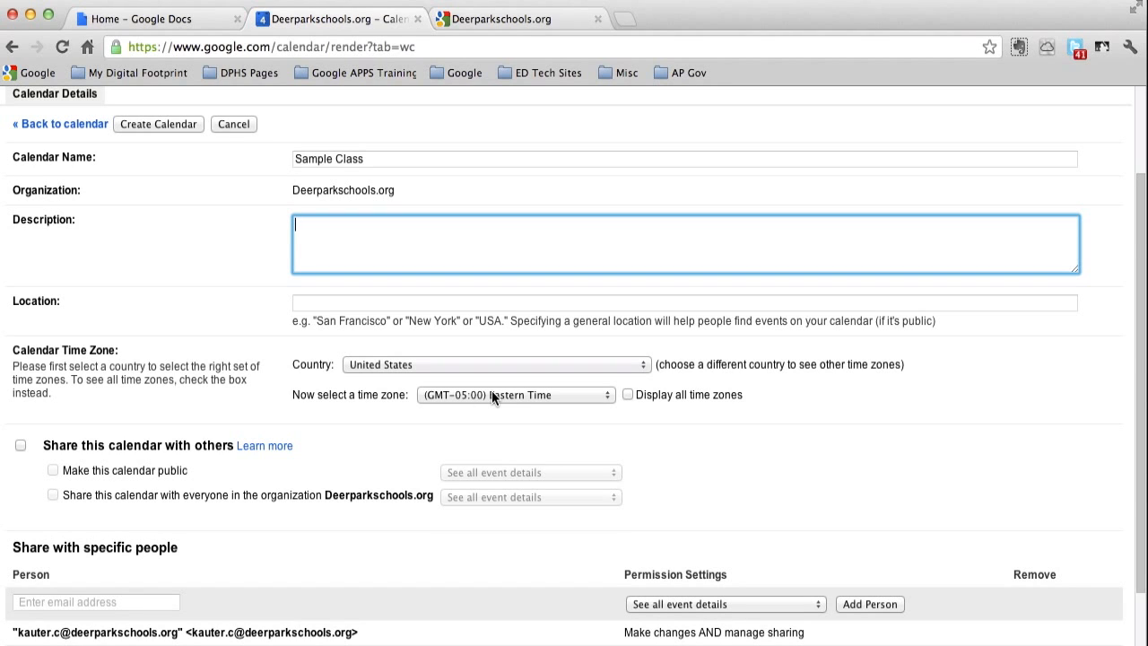
pyautogui.scroll(-2, 348, 366)
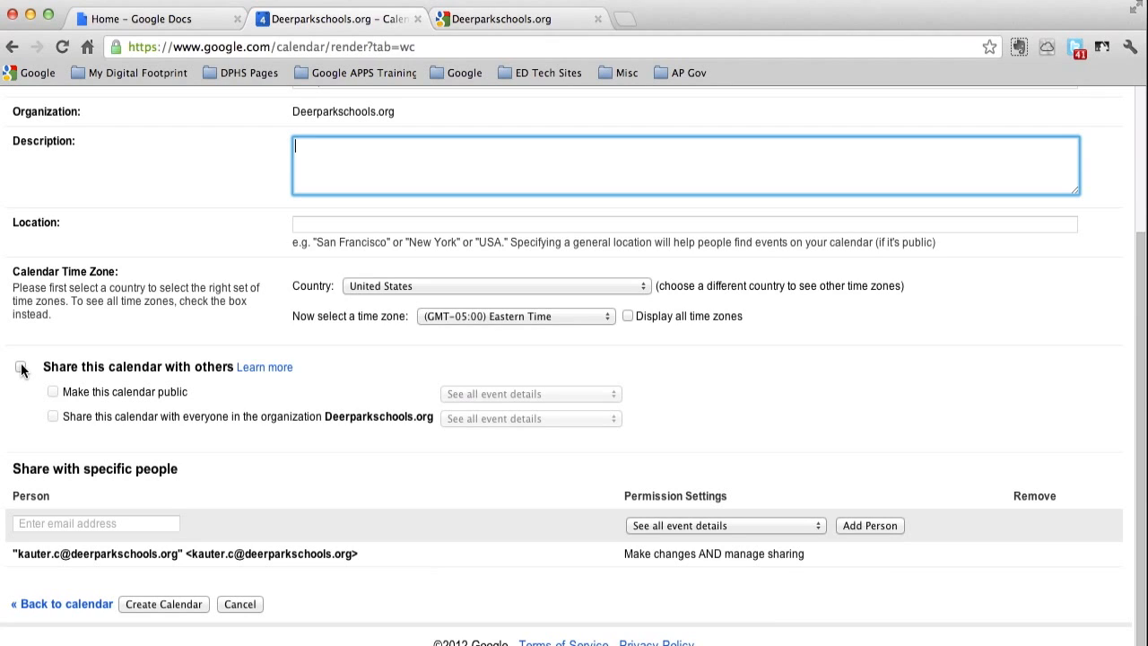
pyautogui.click(21, 368)
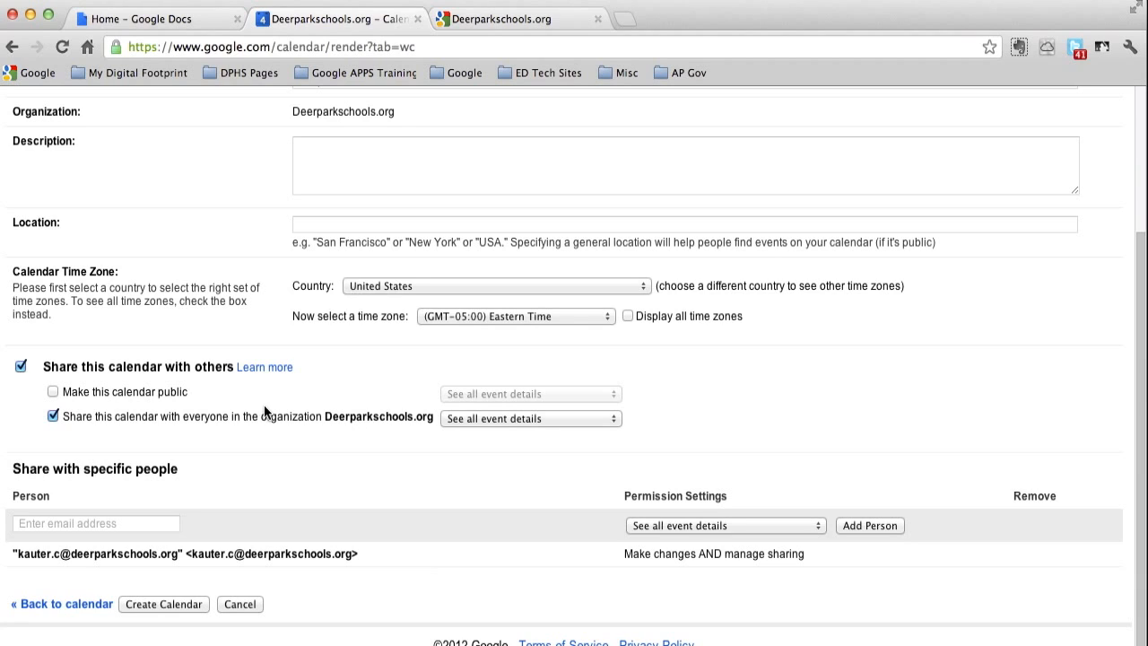
pyautogui.click(53, 393)
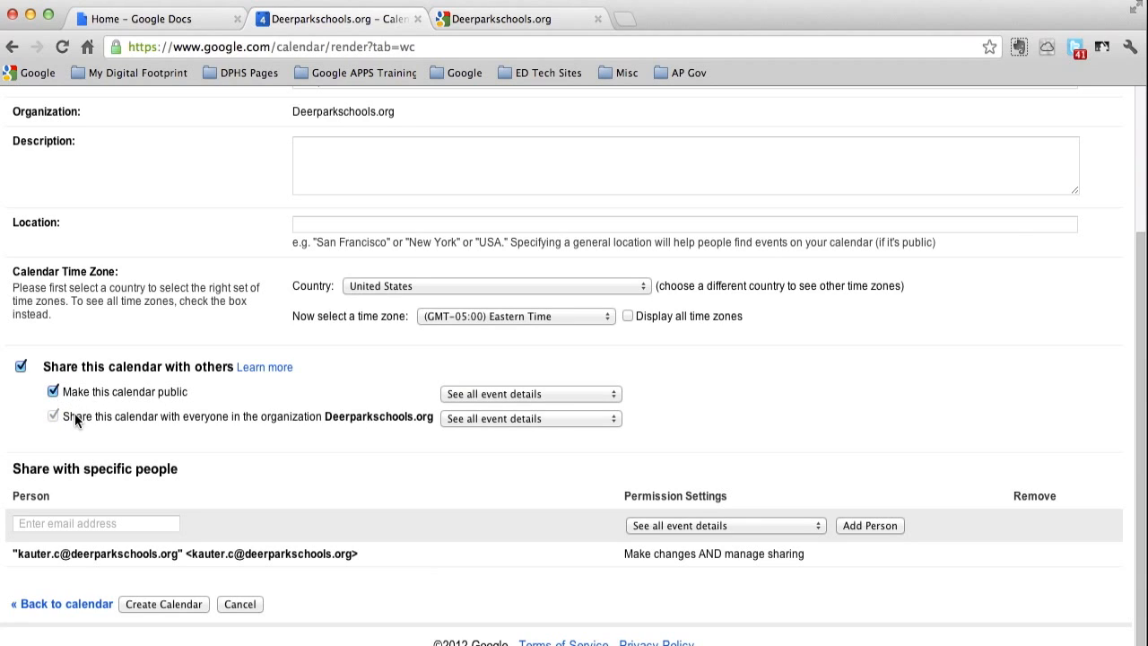
pyautogui.click(141, 522)
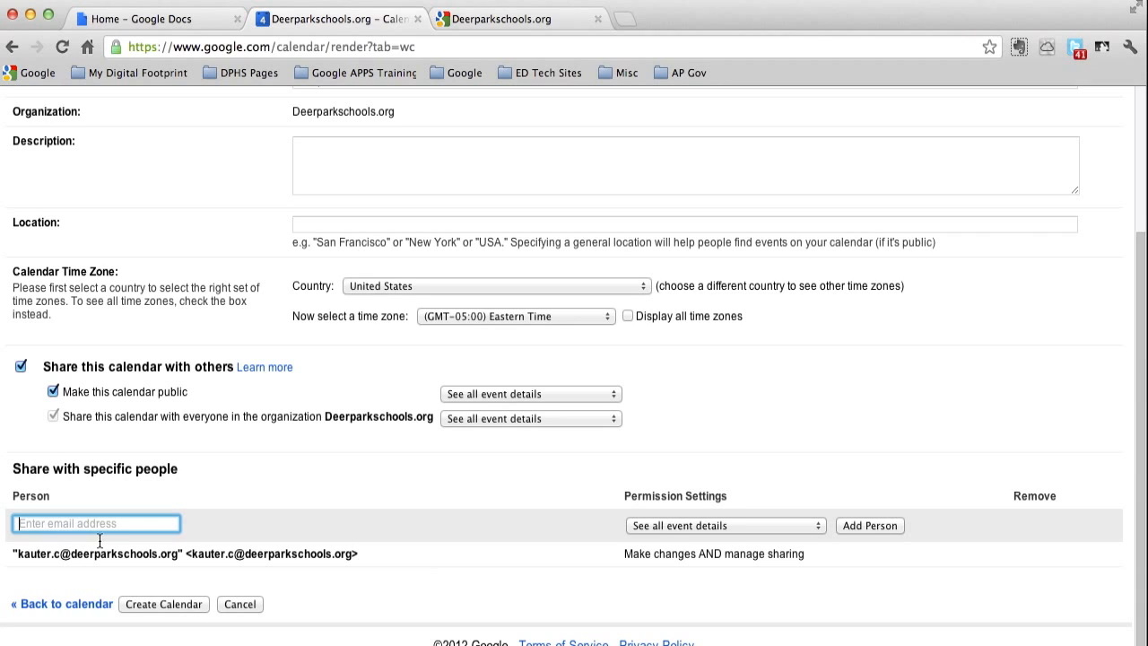
pyautogui.click(157, 605)
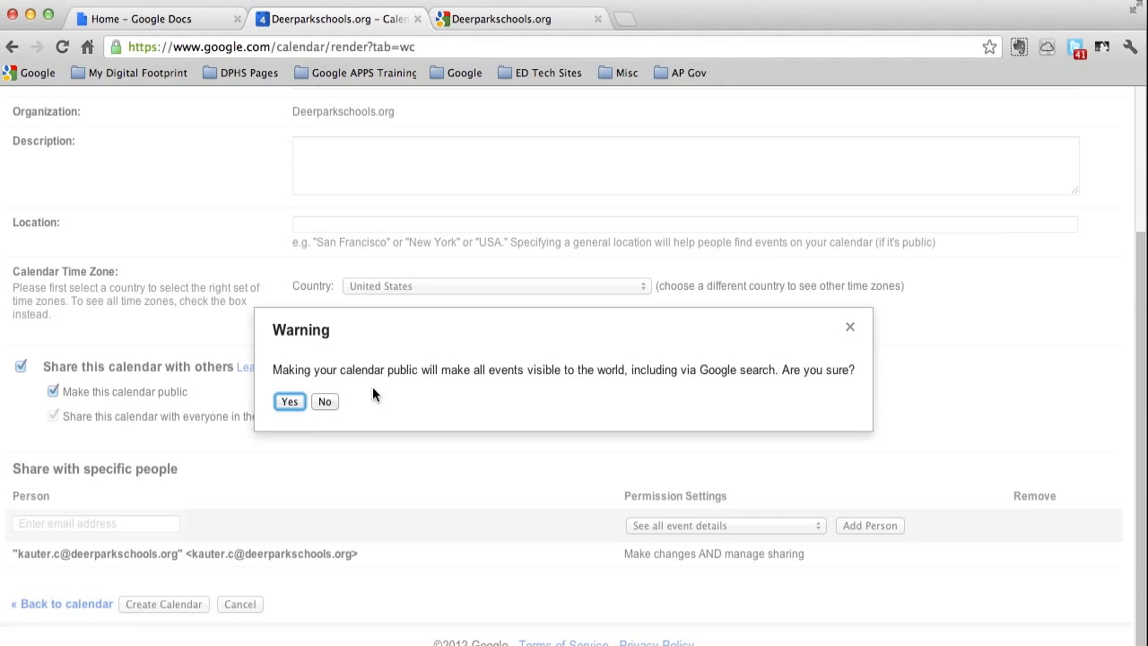
pyautogui.click(289, 402)
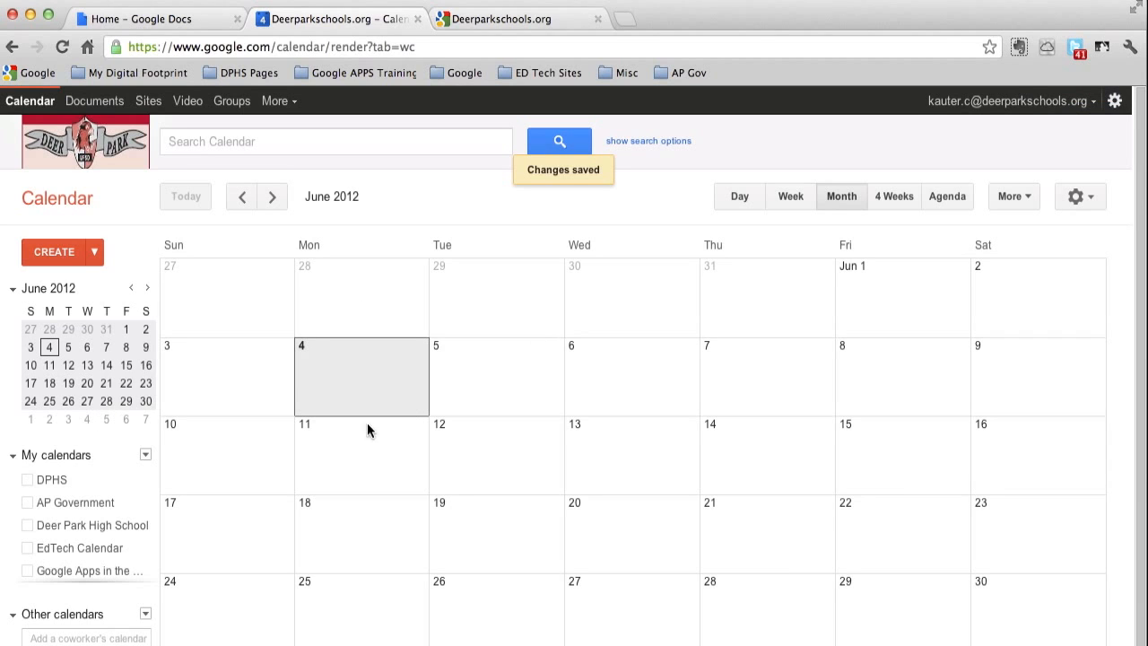
# View the AP Government calendar's June events and hide them again.
pyautogui.scroll(-2, 96, 489)
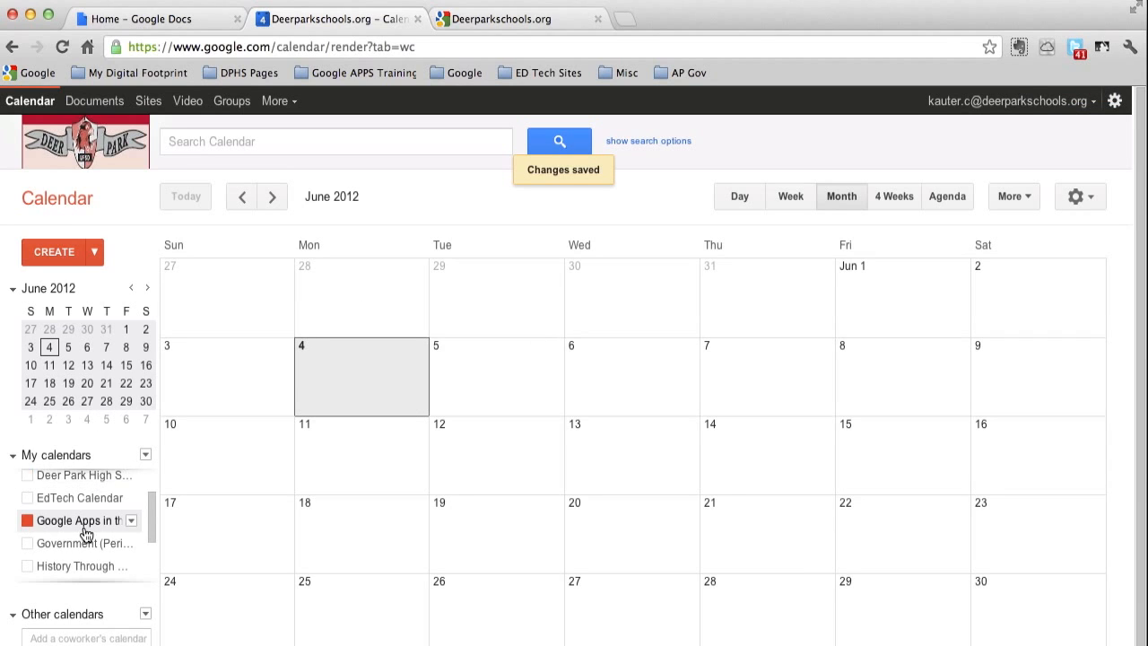
pyautogui.scroll(-4, 89, 525)
pyautogui.scroll(6, 73, 531)
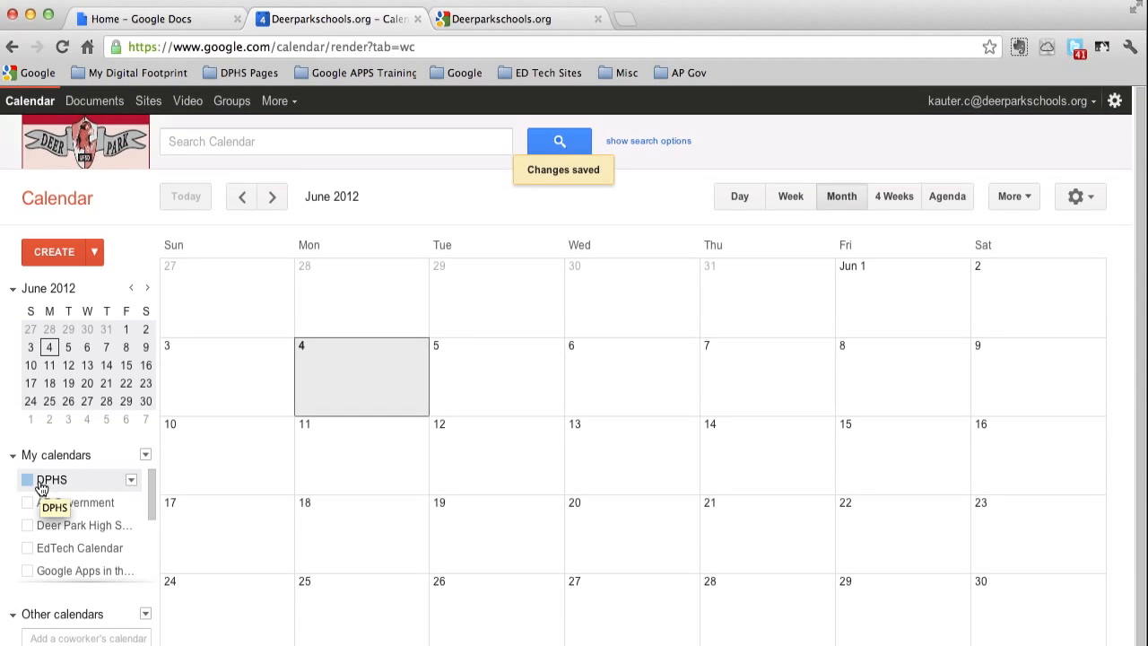
pyautogui.click(29, 480)
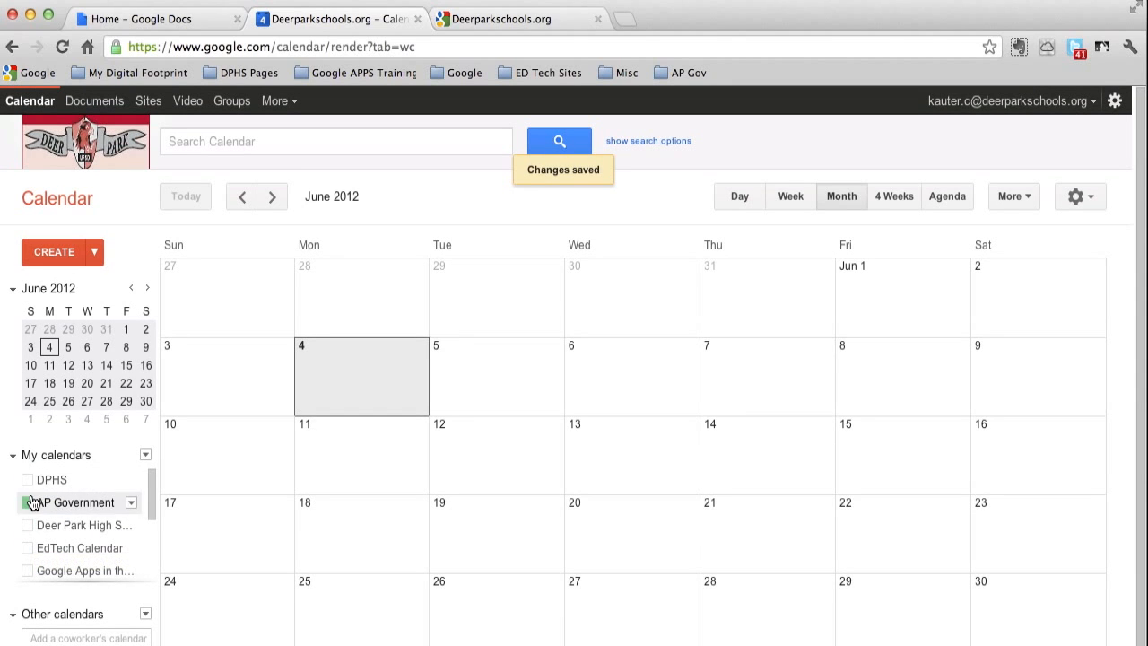
pyautogui.scroll(-1, 30, 501)
pyautogui.click(27, 495)
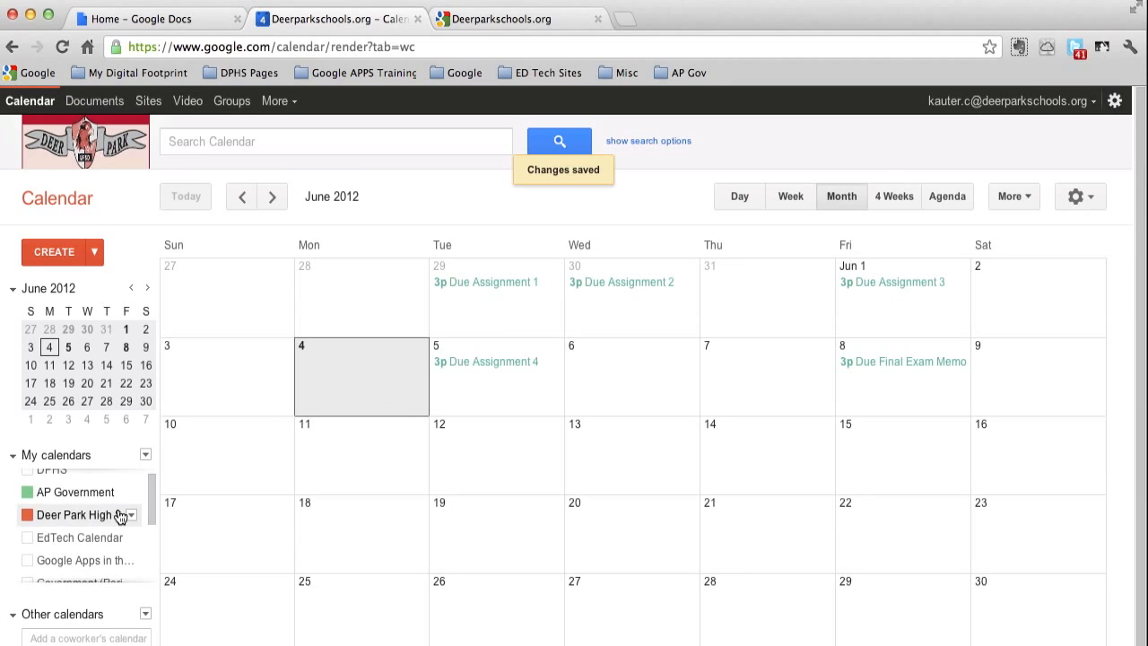
pyautogui.click(28, 494)
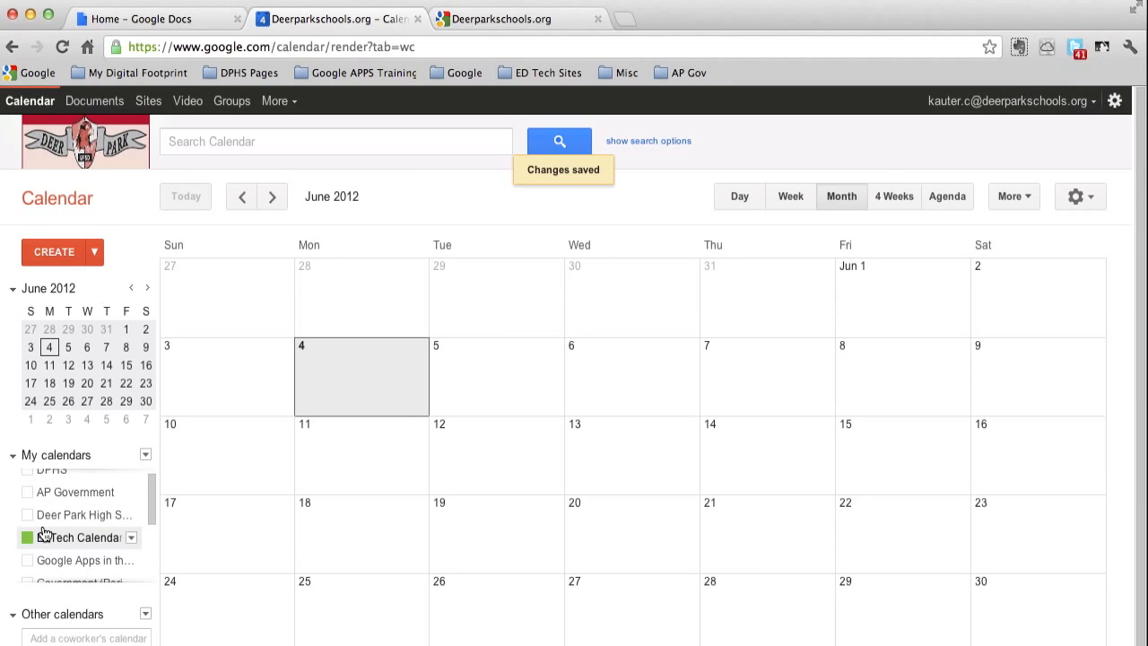
# Locate Sample Class in the calendar list and add an all-day event named Chapter 5 Due to it on Friday, June 8.
pyautogui.scroll(-4, 38, 536)
pyautogui.click(43, 531)
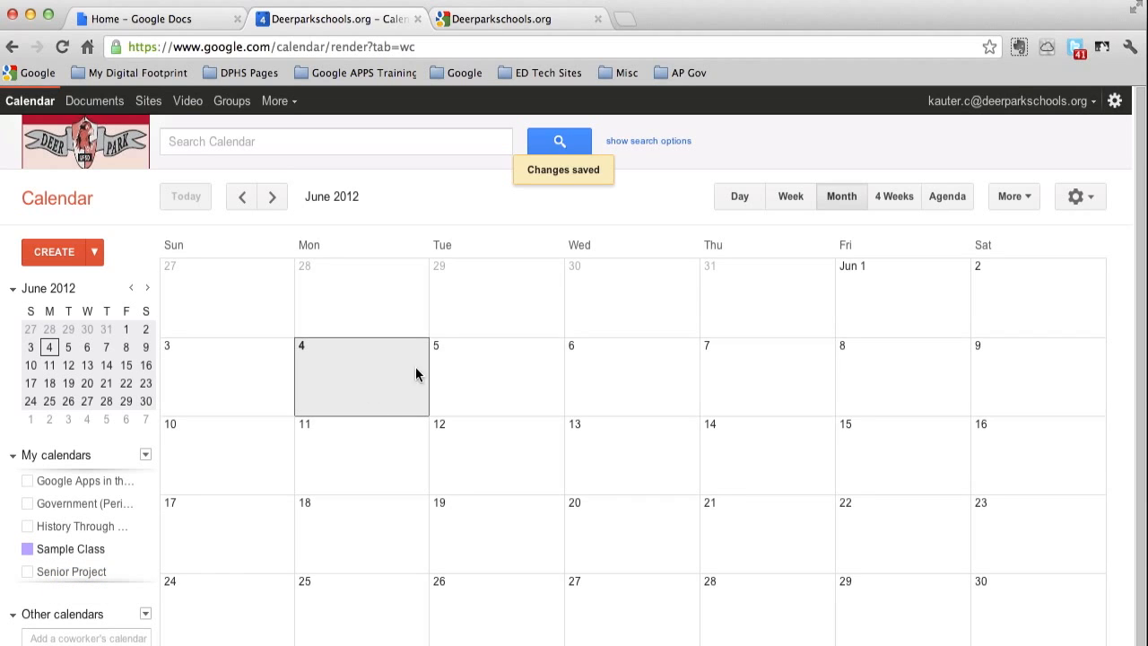
pyautogui.click(862, 370)
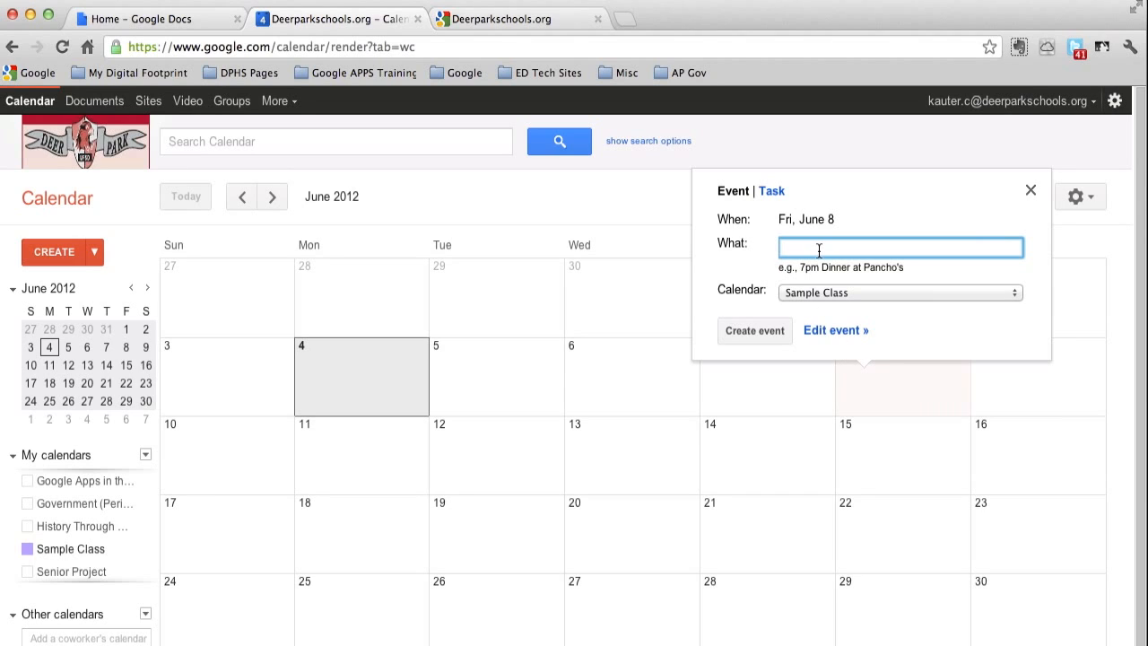
pyautogui.write('Chapter 5 Due')
pyautogui.click(806, 293)
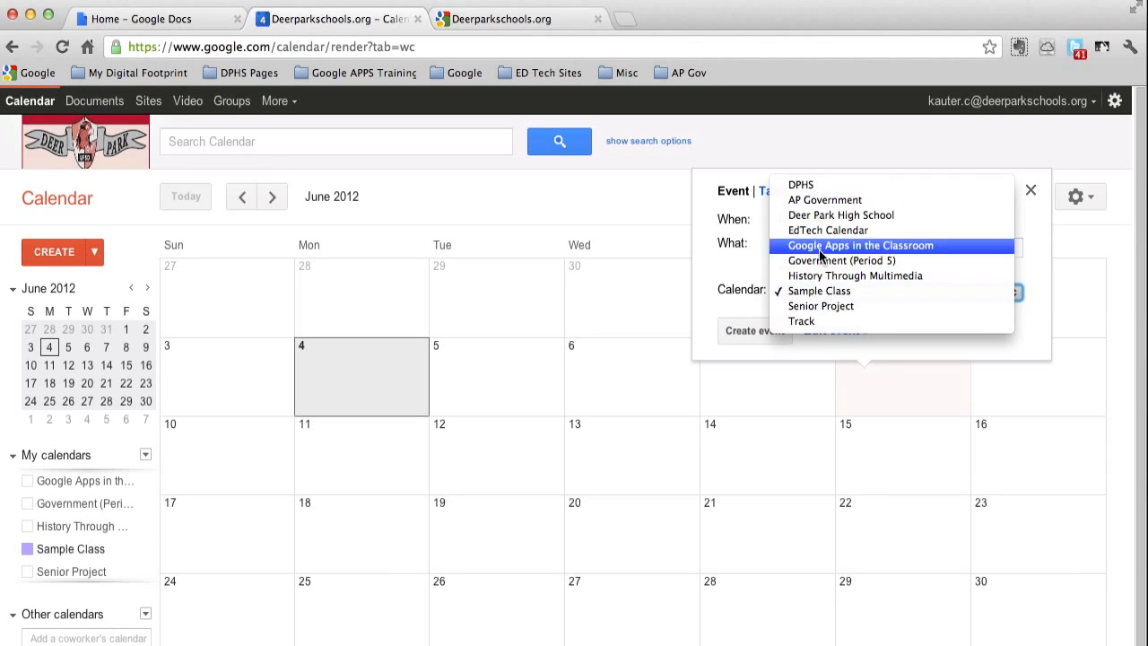
pyautogui.click(774, 296)
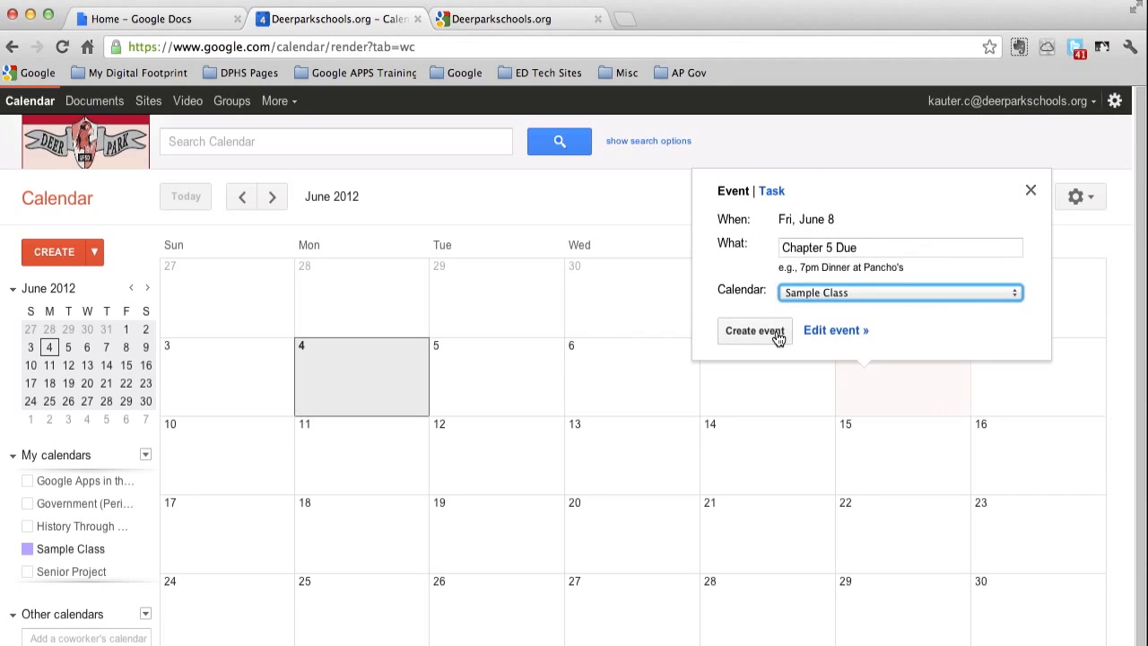
pyautogui.click(755, 331)
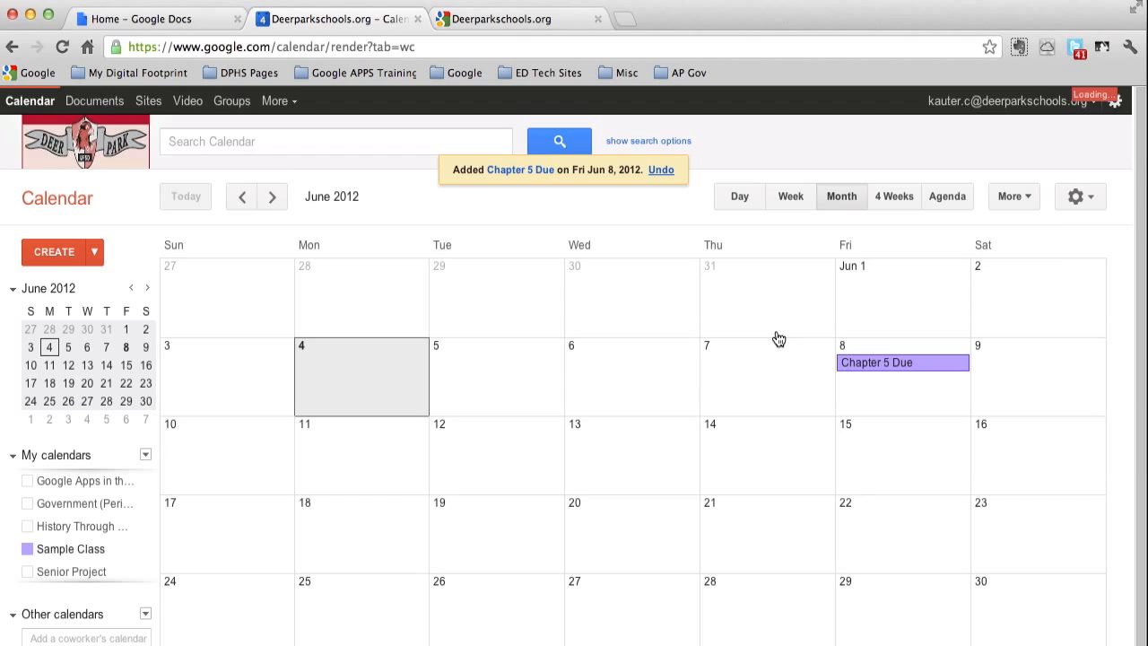
# Start a second Sample Class event named Chapter 5 Due on June 8 and open its full details for editing.
pyautogui.click(875, 366)
pyautogui.click(898, 387)
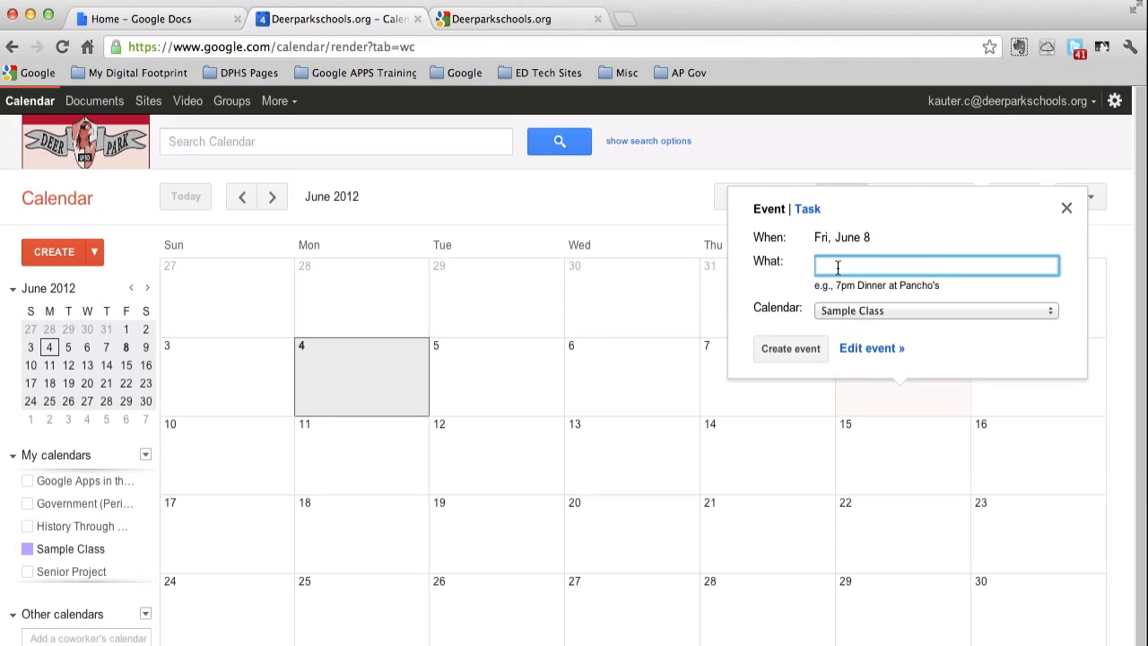
pyautogui.write('Chapter 5 Due')
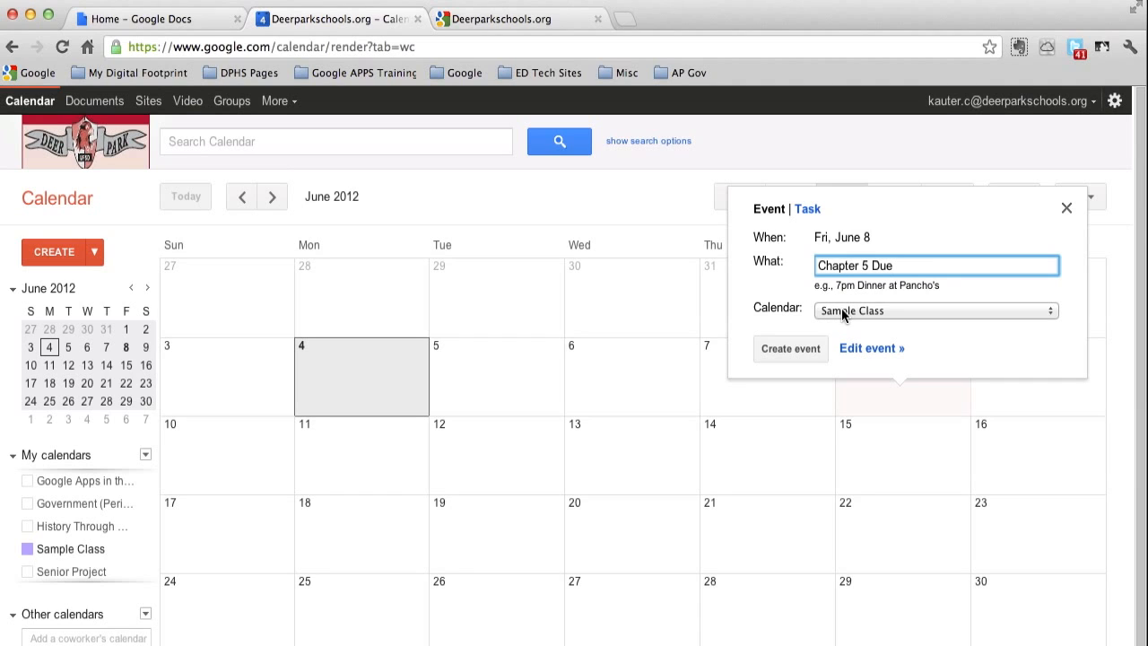
pyautogui.click(861, 350)
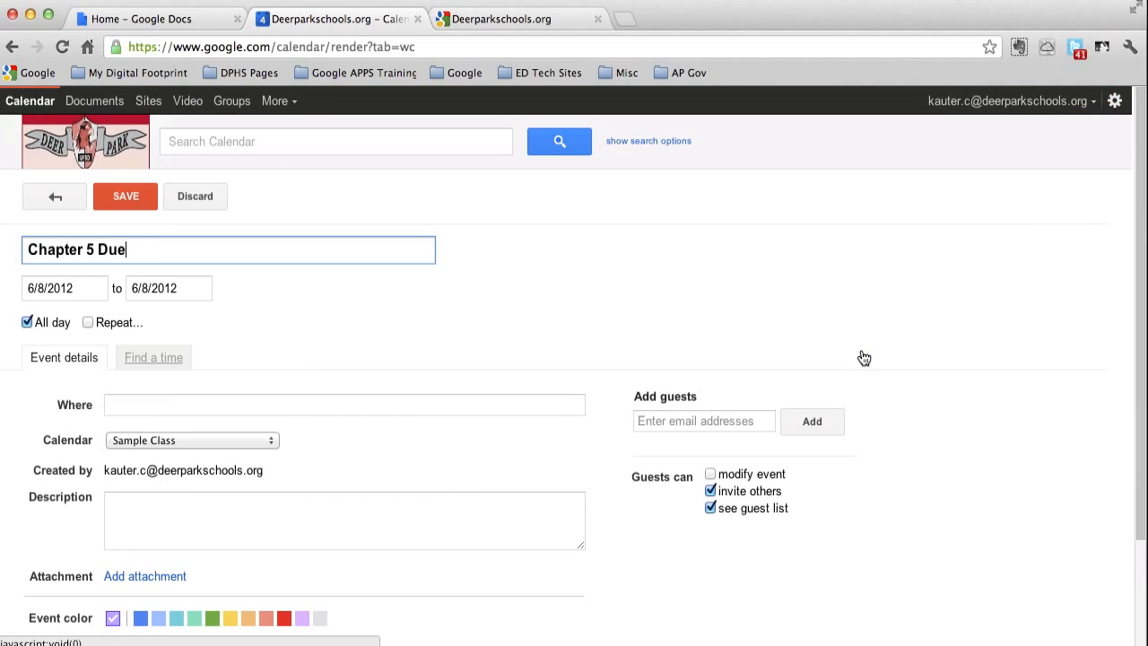
pyautogui.scroll(-3, 515, 413)
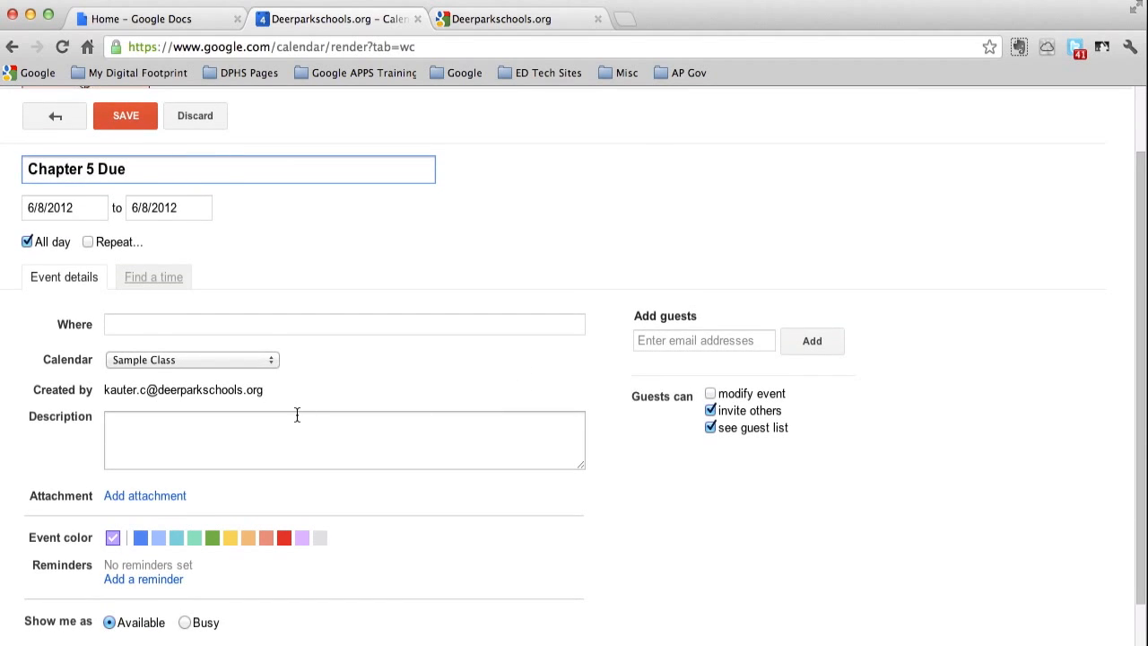
pyautogui.scroll(1, 297, 414)
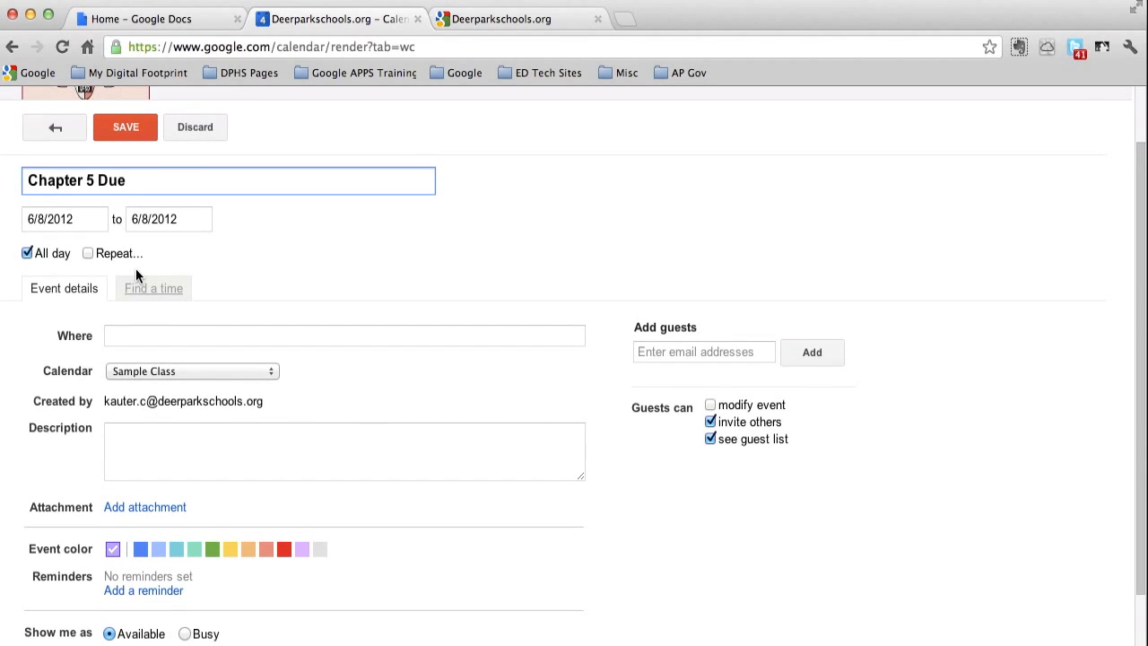
# Set the event's location to In Class, make it a timed event from 10:00am to 11:00am, and save it.
pyautogui.click(119, 335)
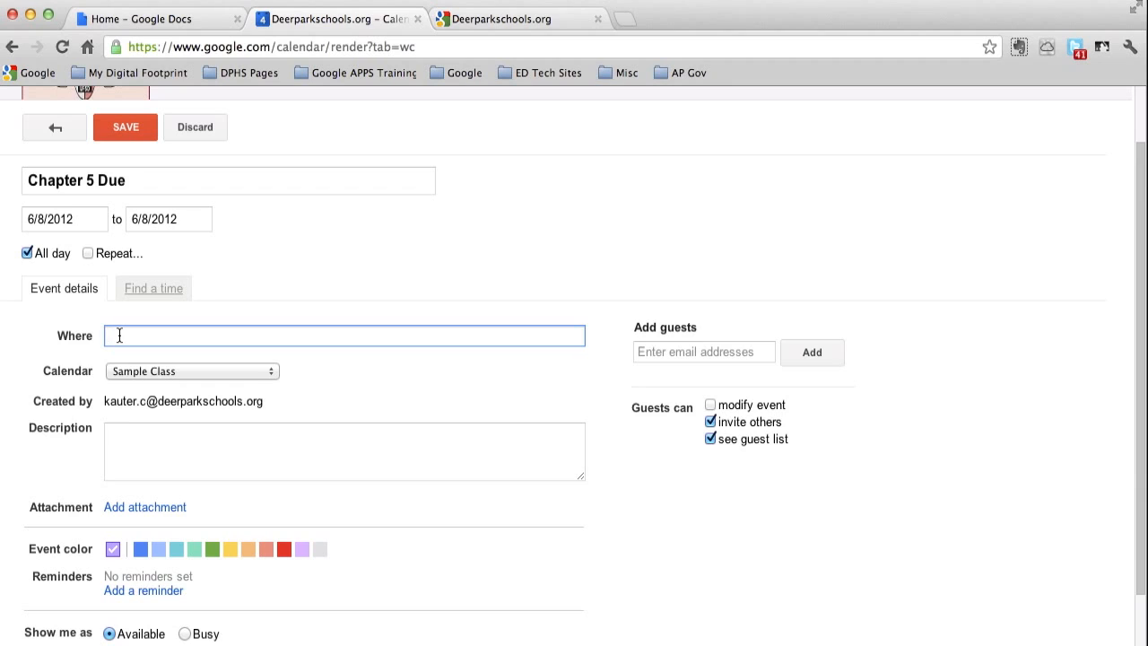
pyautogui.write('In Class')
pyautogui.click(27, 254)
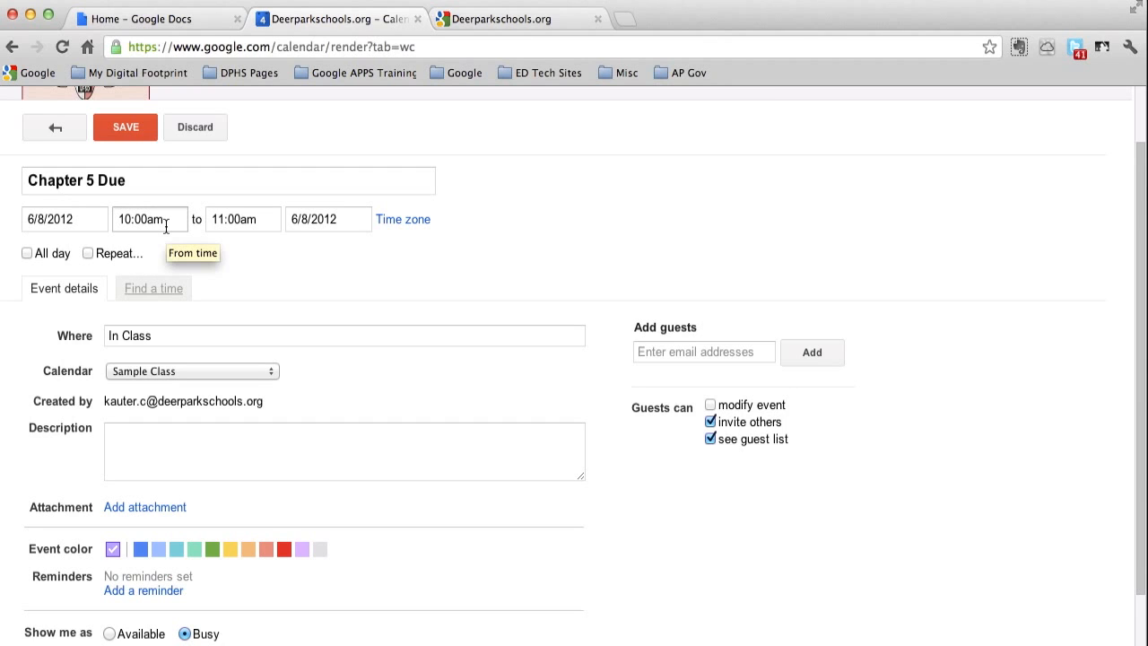
pyautogui.click(142, 127)
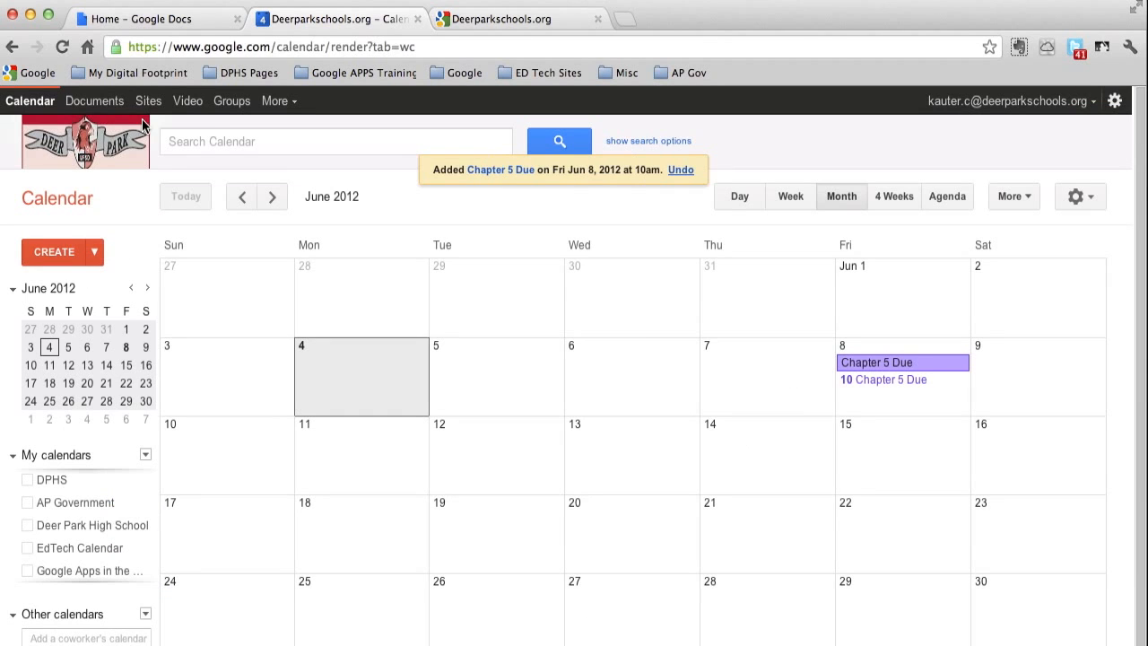
# Check the details of the all-day and the timed Chapter 5 Due events on June 8.
pyautogui.click(935, 363)
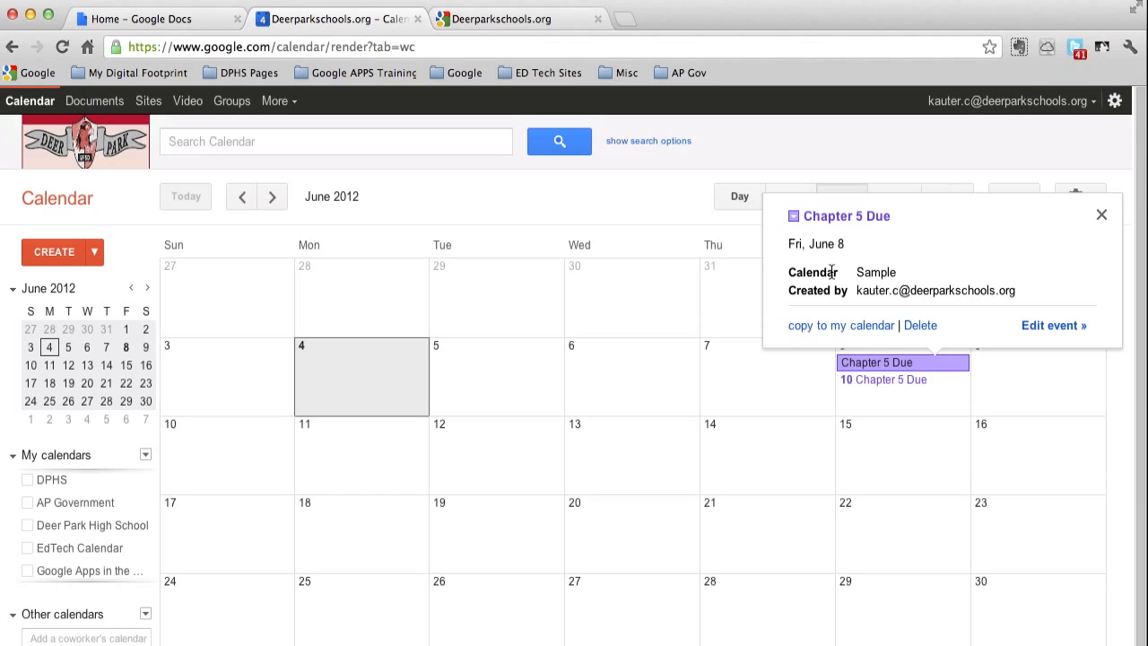
pyautogui.click(910, 382)
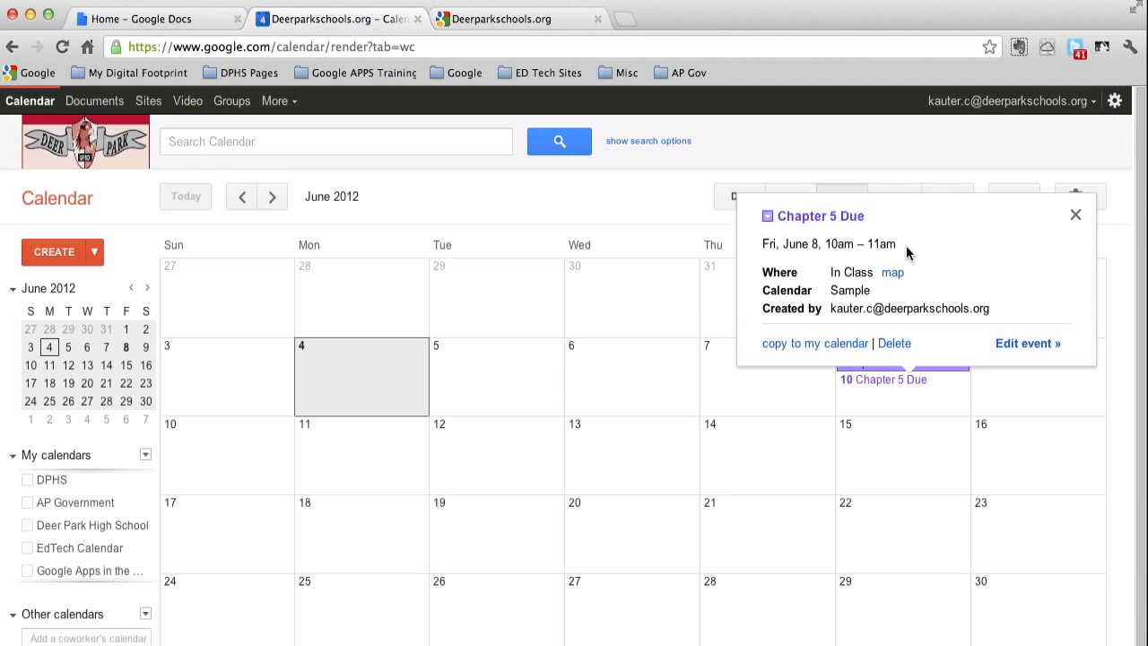
pyautogui.click(777, 370)
pyautogui.click(776, 370)
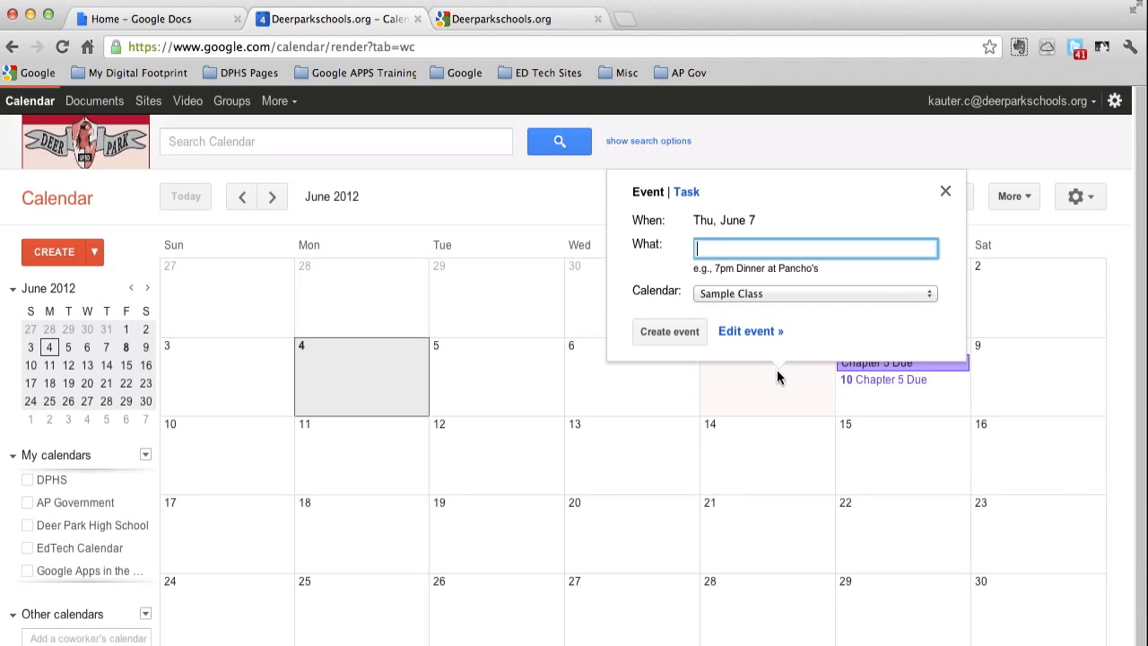
pyautogui.click(945, 196)
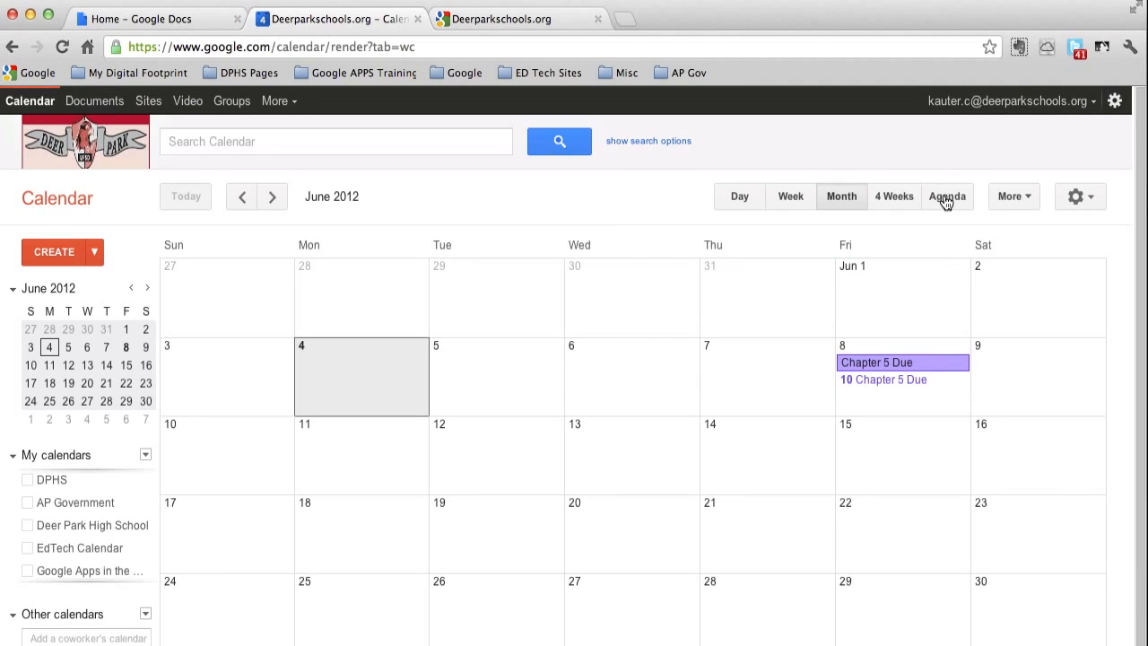